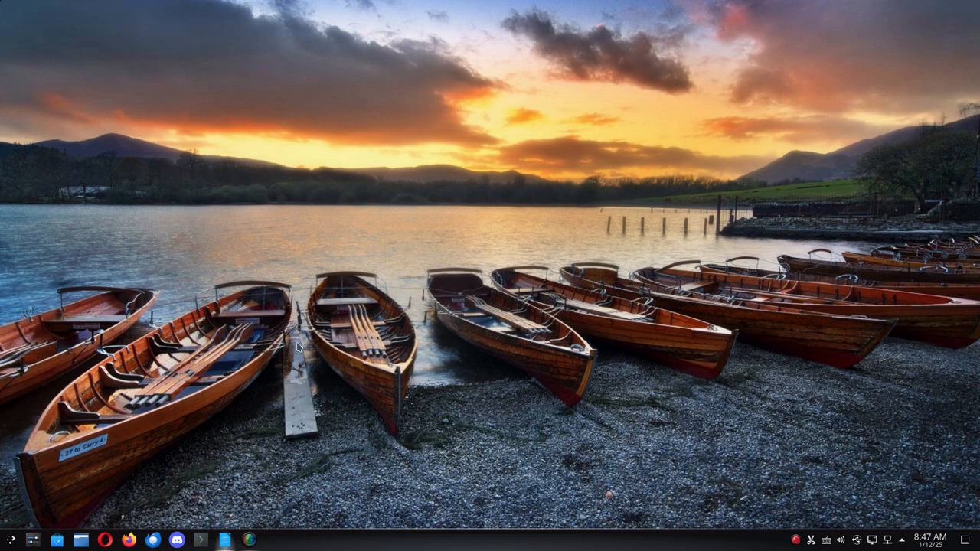
Step: Open Firefox and view the K3b application page on apps.kde.org
click(128, 541)
scroll(312, 330, up, 5)
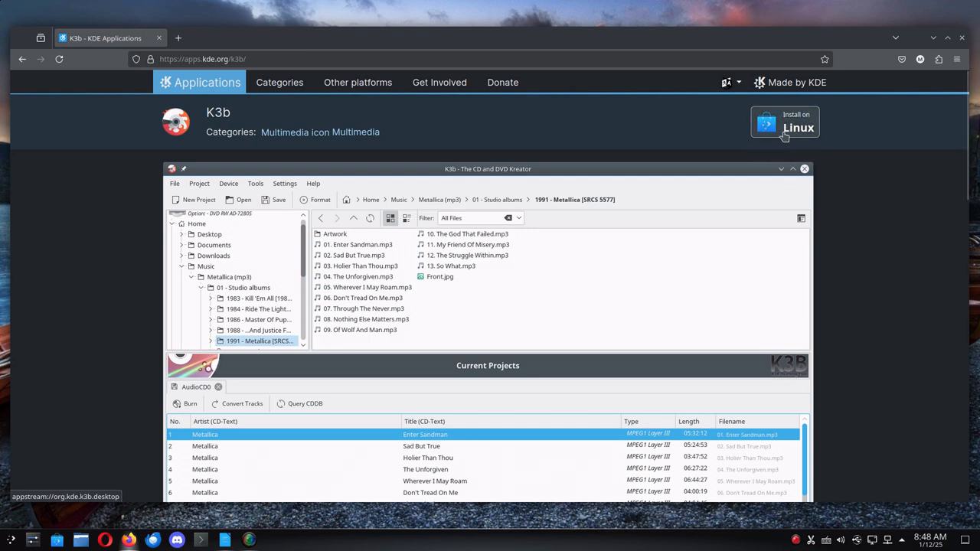
Step: Search for K3b in the Discover software center, open its application page and dismiss the repository error
click(59, 542)
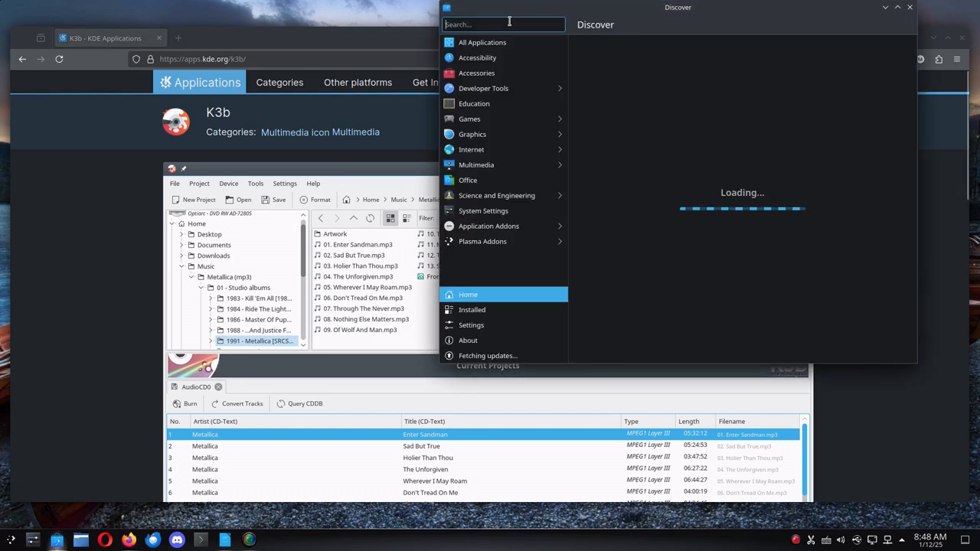
click(509, 24)
text(K)
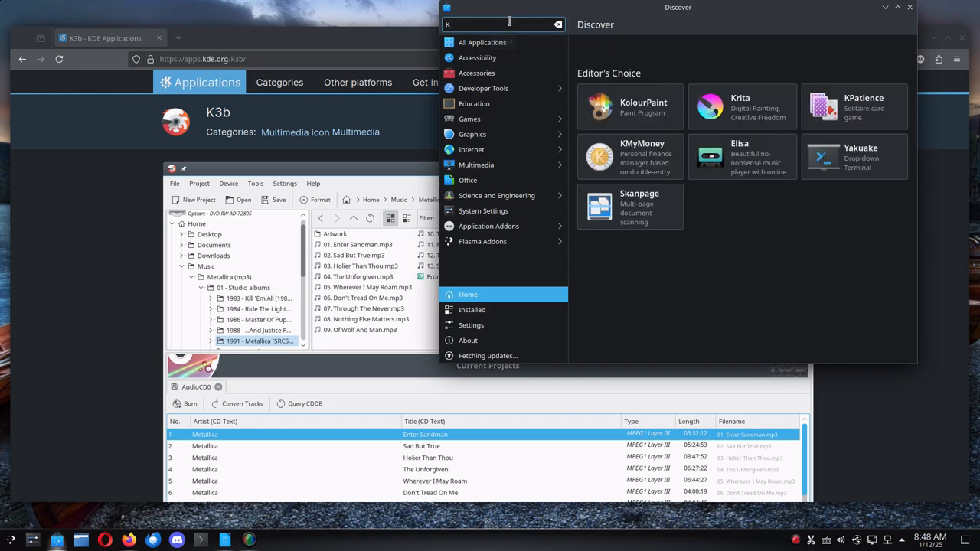
text(33B)
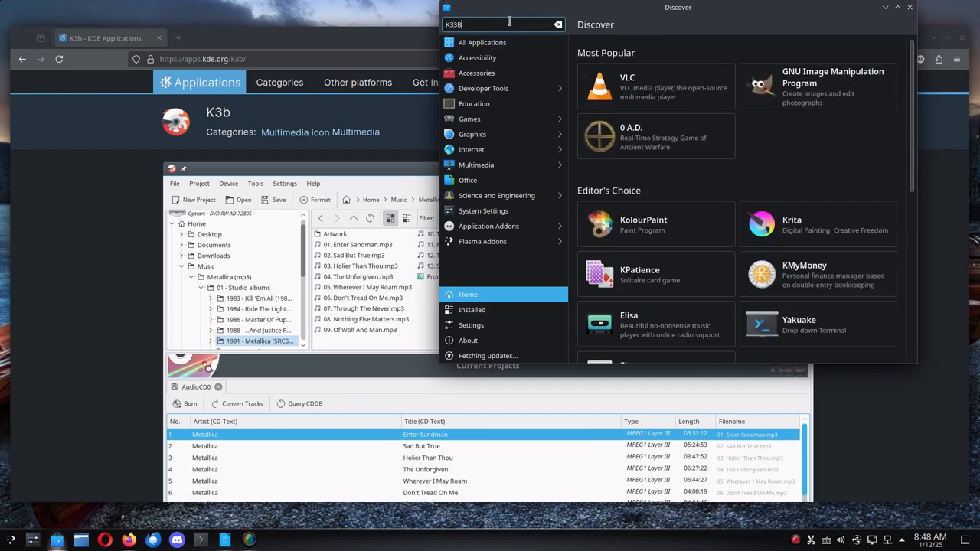
key(BackSpace)
key(BackSpace)
text(b)
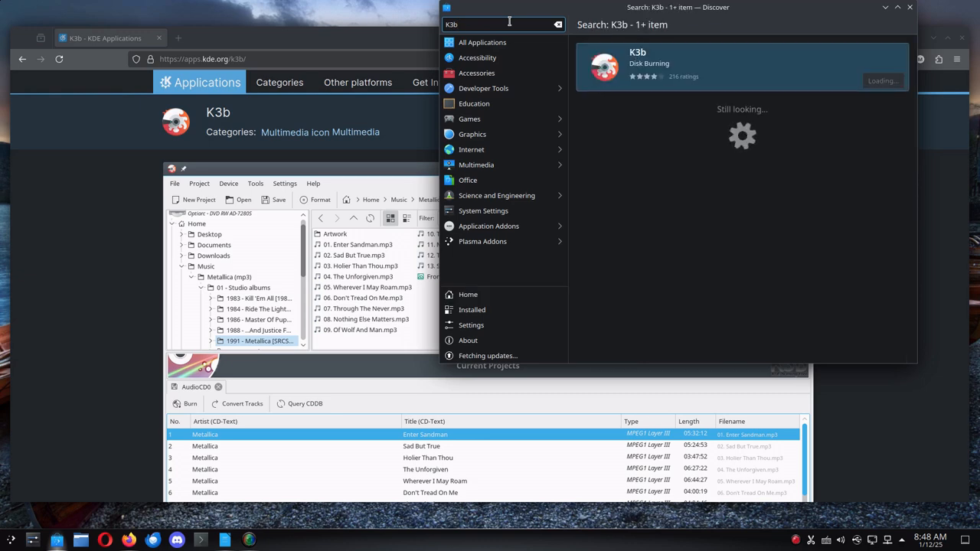
click(656, 59)
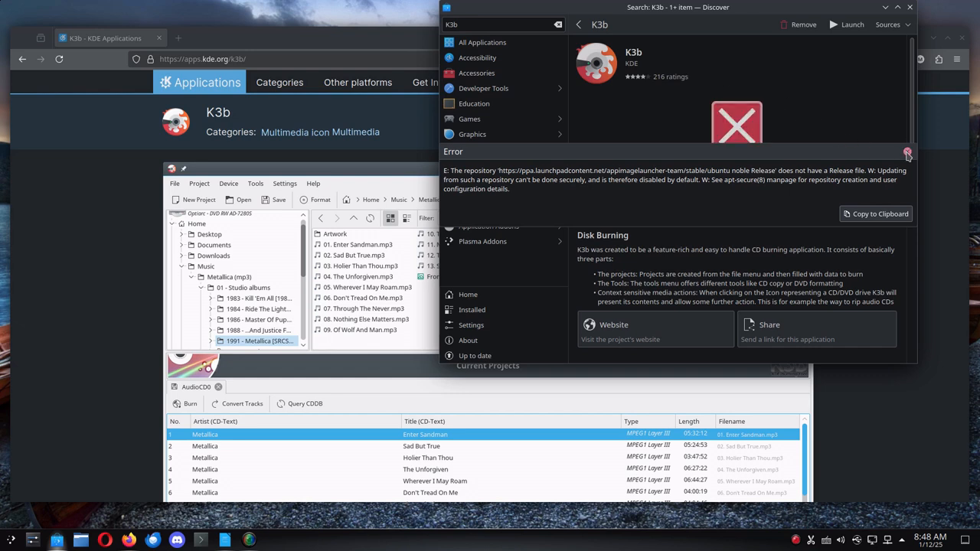
click(908, 154)
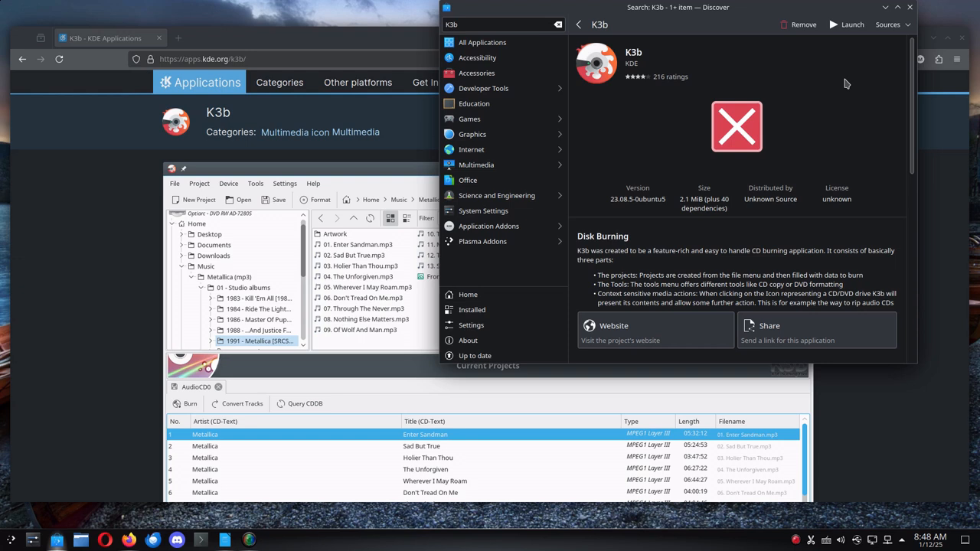
Step: Launch K3b from its Discover page, and clear the Discover and Firefox windows off the desktop
click(848, 29)
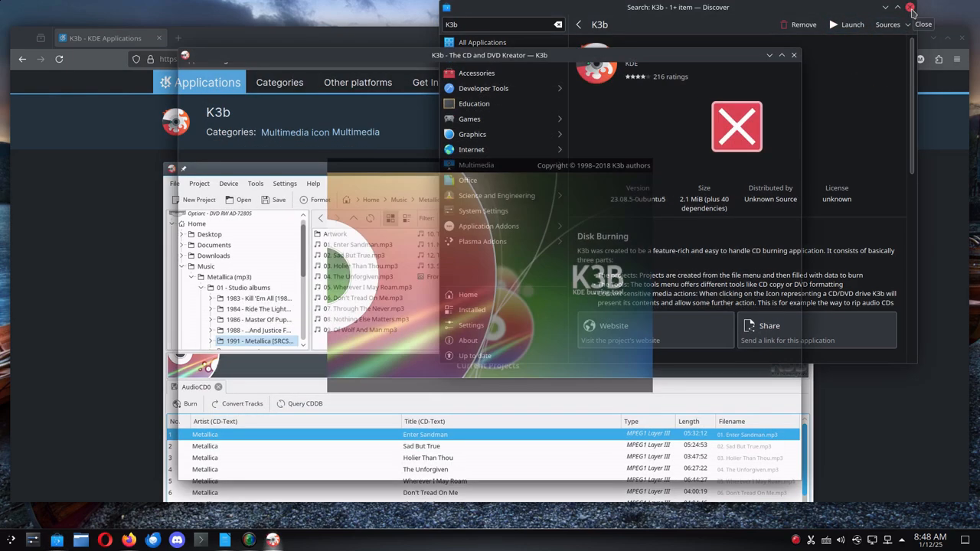
click(912, 9)
click(933, 39)
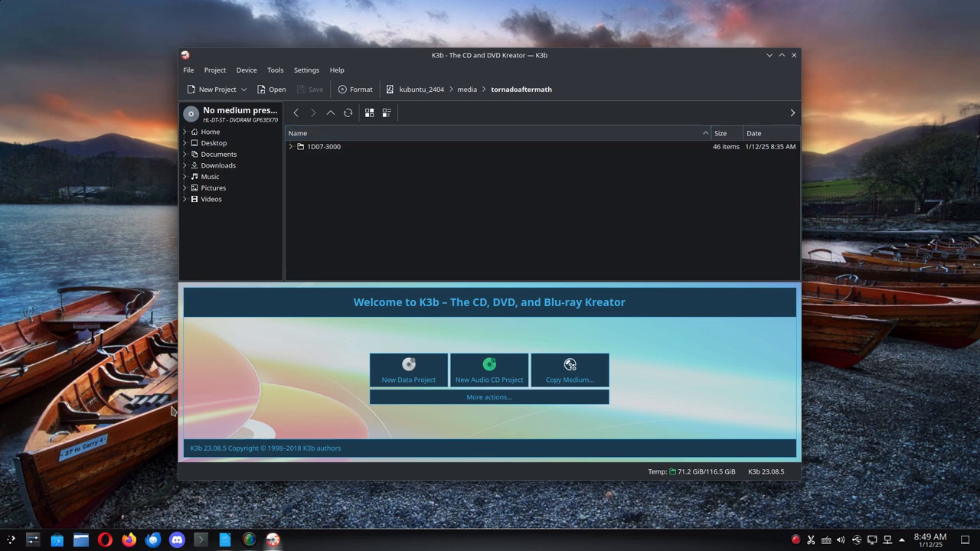
Step: Look up K3b among the Multimedia applications in the application launcher, and dismiss the launcher
click(11, 540)
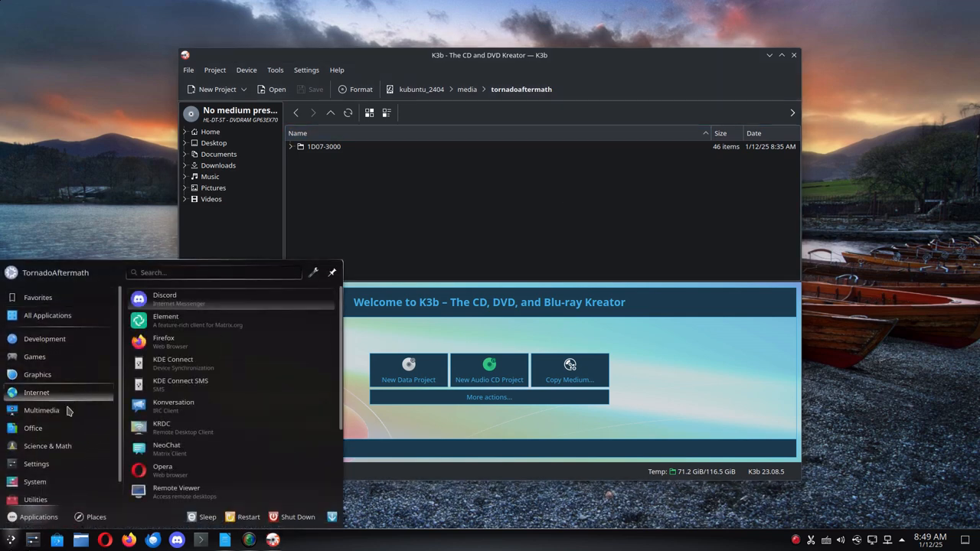
mouse_move(66, 410)
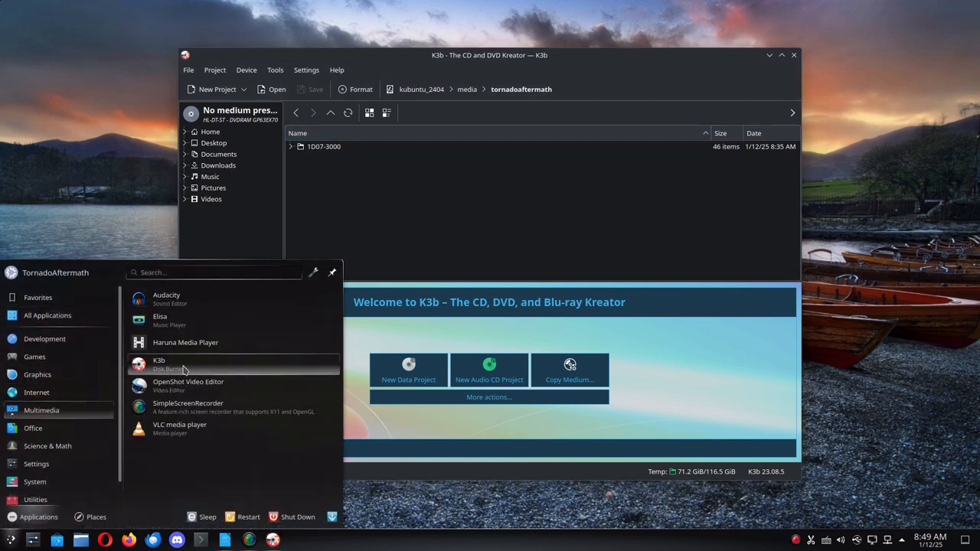
click(619, 264)
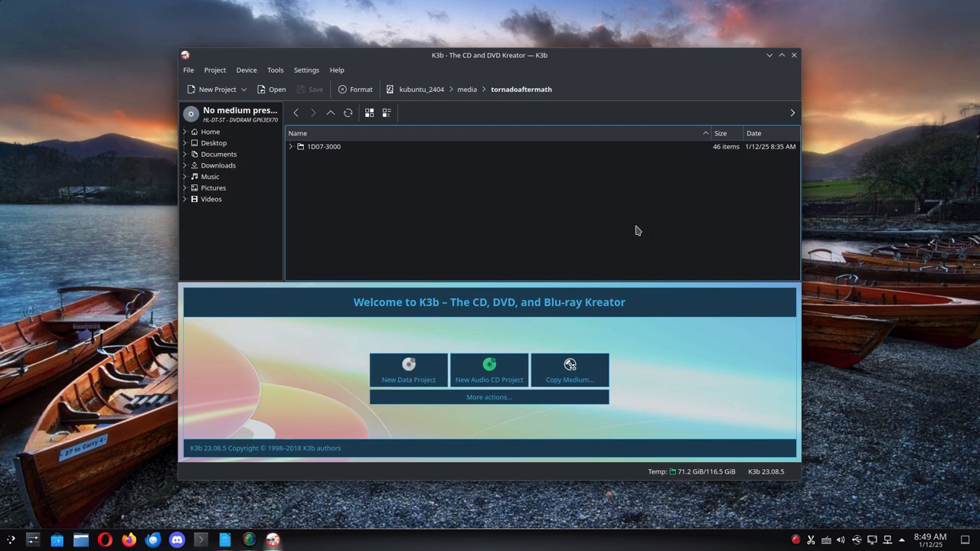
Step: Set up a medium copy that only creates an image and verifies the written data
click(571, 364)
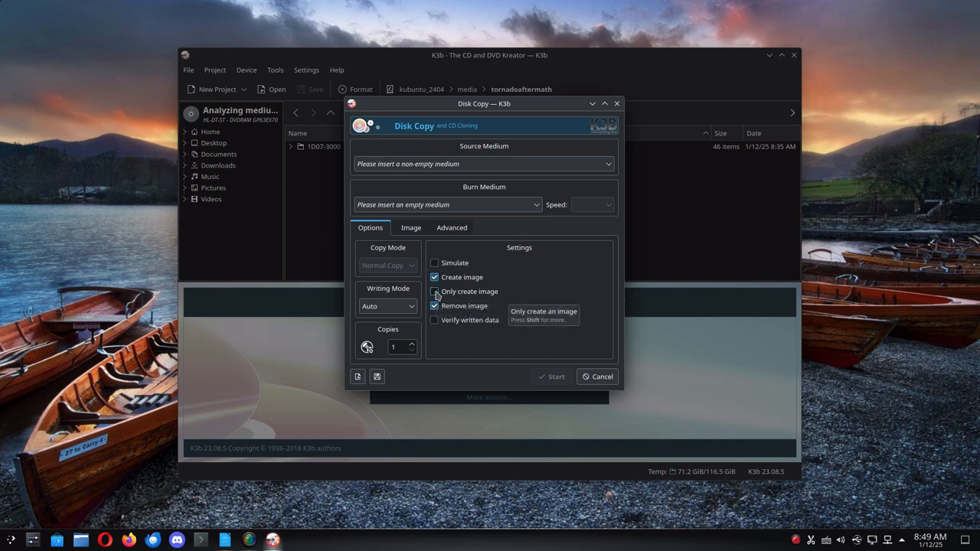
click(435, 293)
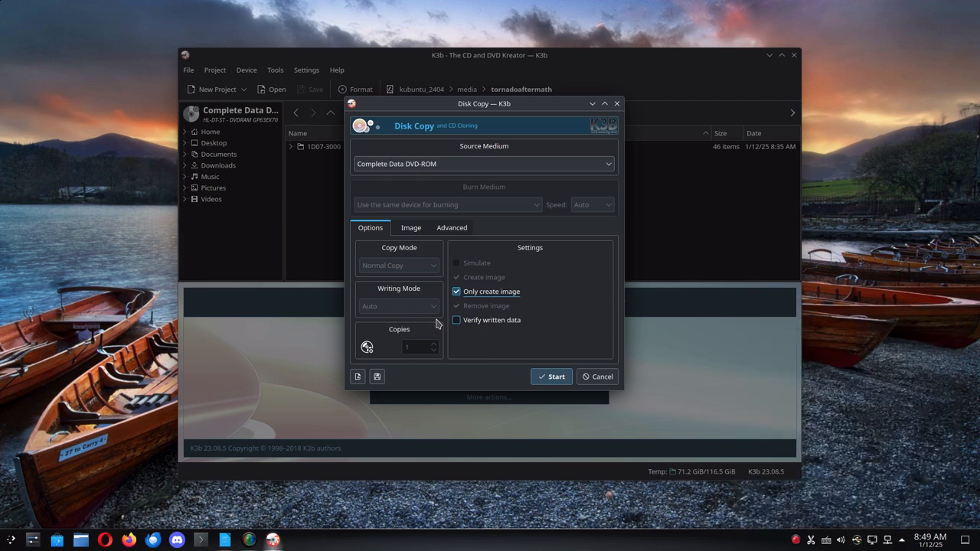
click(458, 322)
Step: Choose the ps2 folder on the 232.2 GiB removable media as the destination for the disc image
click(406, 229)
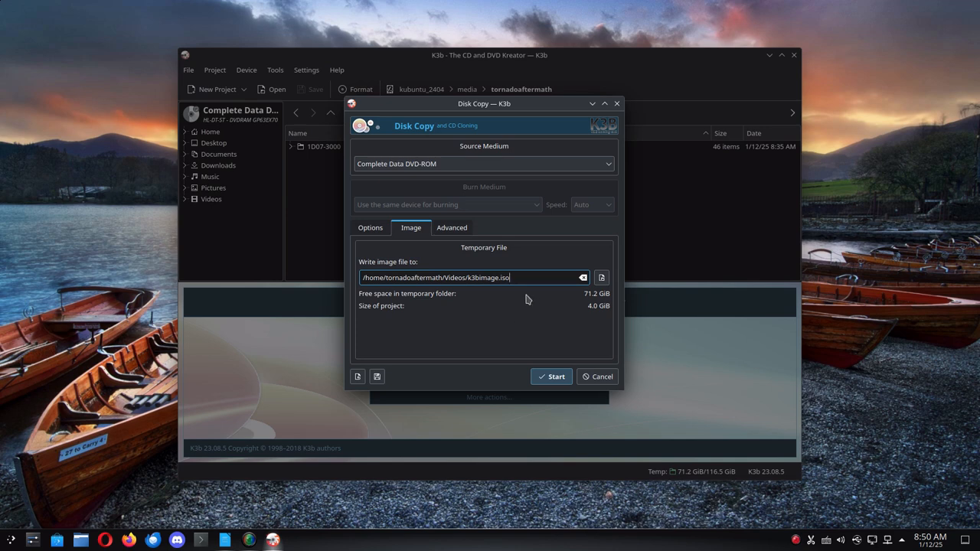
click(600, 279)
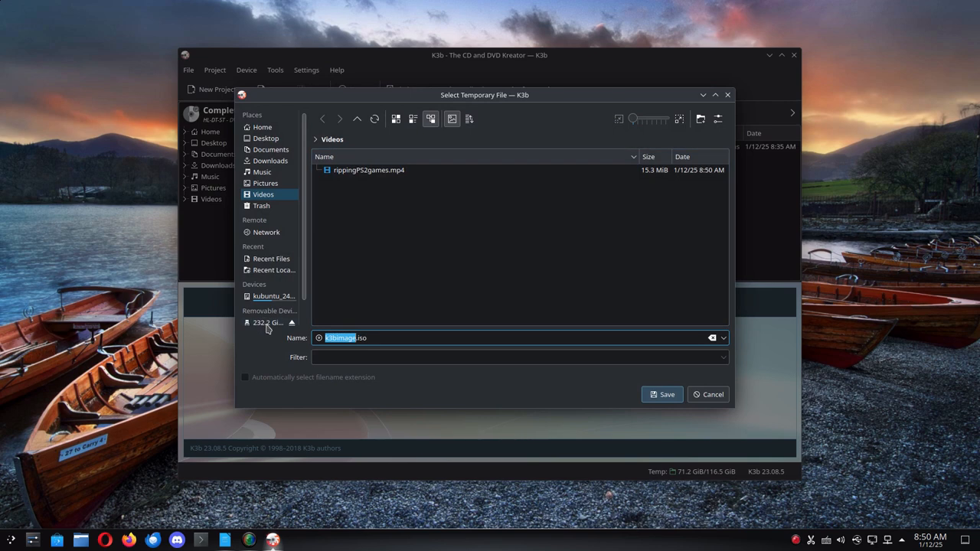
click(266, 323)
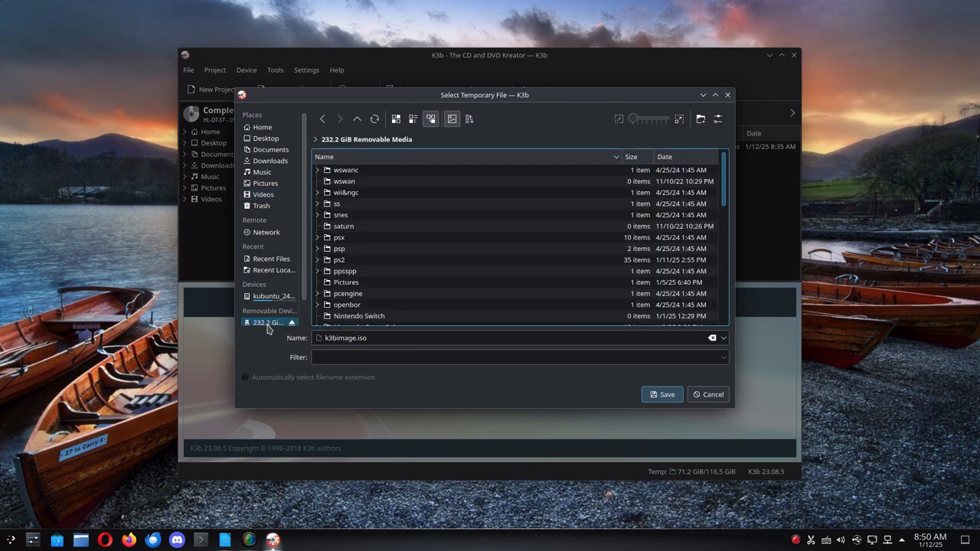
click(341, 261)
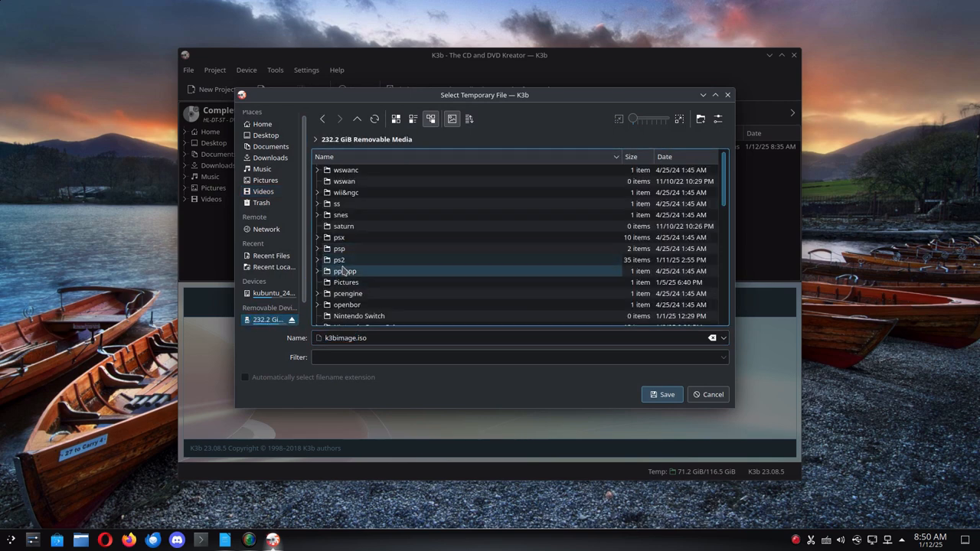
double_click(341, 261)
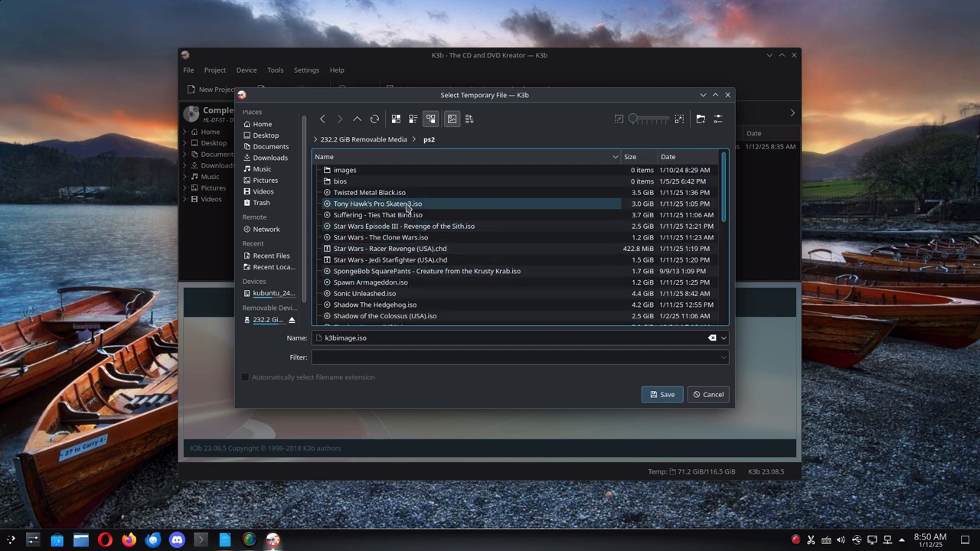
scroll(400, 218, down, 3)
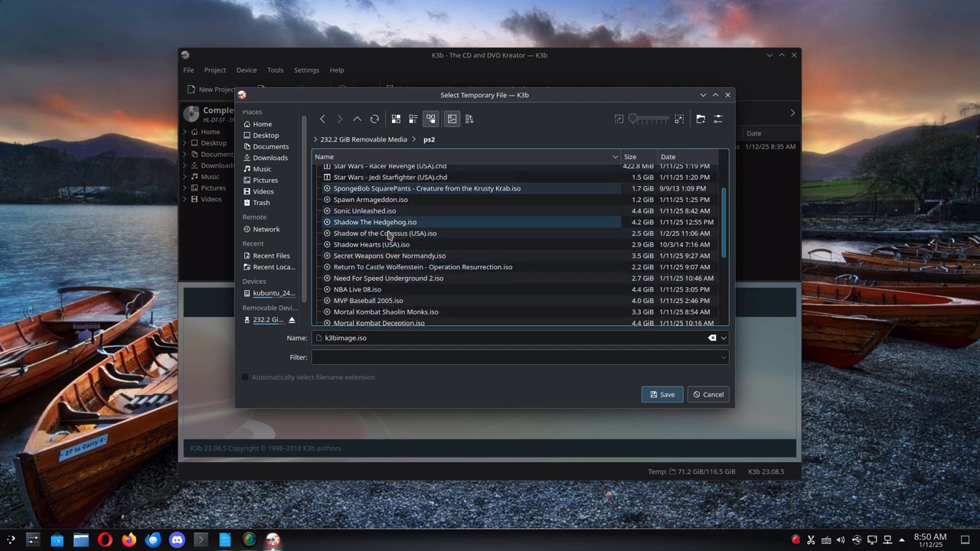
Step: Save the image file under the name Soul Caliber II.iso and start creating the disc image
click(357, 337)
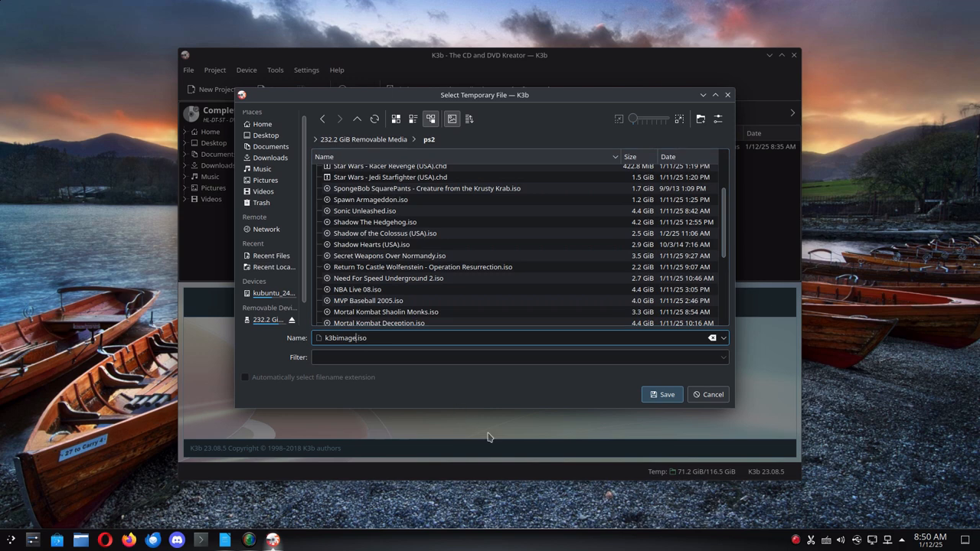
key(BackSpace)
key(BackSpace)
key(BackSpace)
key(BackSpace)
key(BackSpace)
key(BackSpace)
key(BackSpace)
key(BackSpace)
text(Soul Caliber II)
drag(370, 337, 382, 338)
click(392, 338)
click(665, 395)
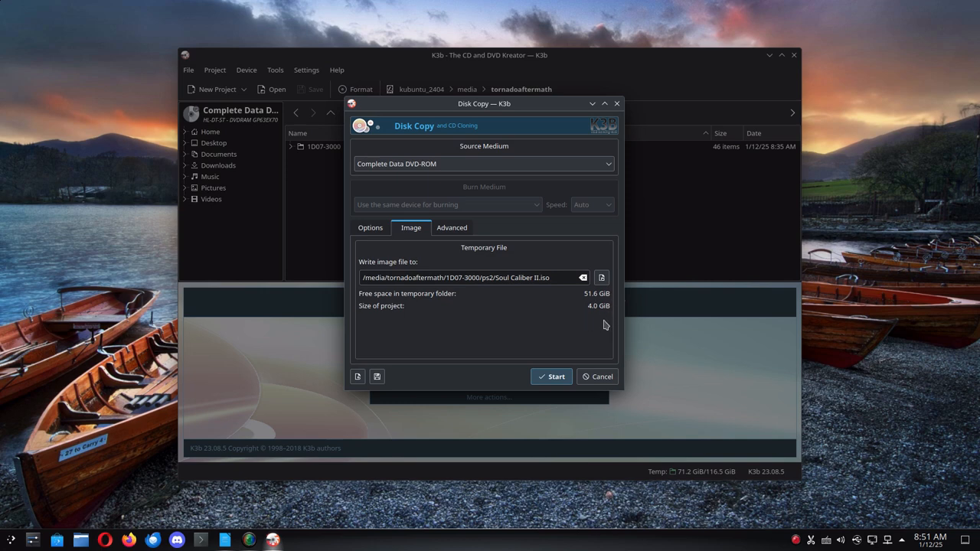
click(556, 377)
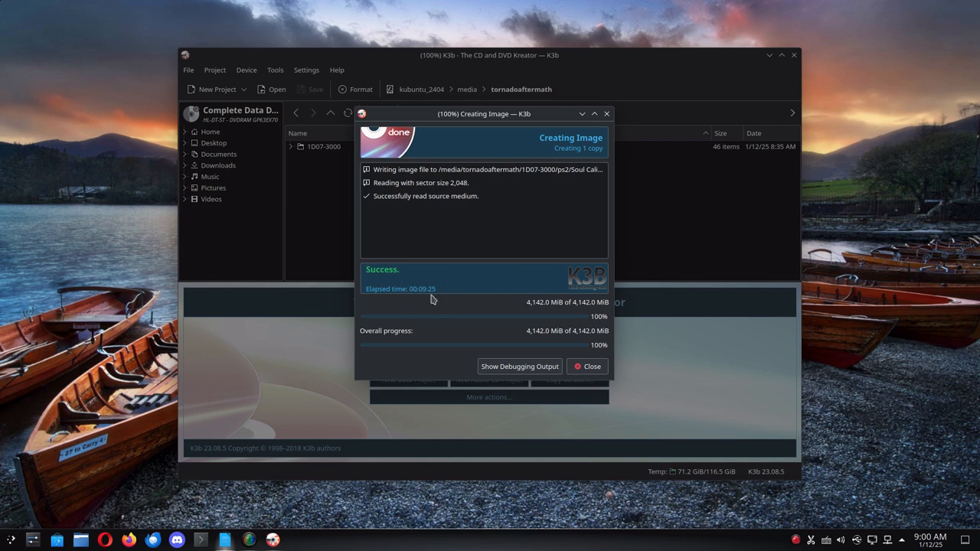
Step: Check the properties of Soul Caliber II.iso in the removable media's ps2 folder using the Dolphin file manager
click(80, 541)
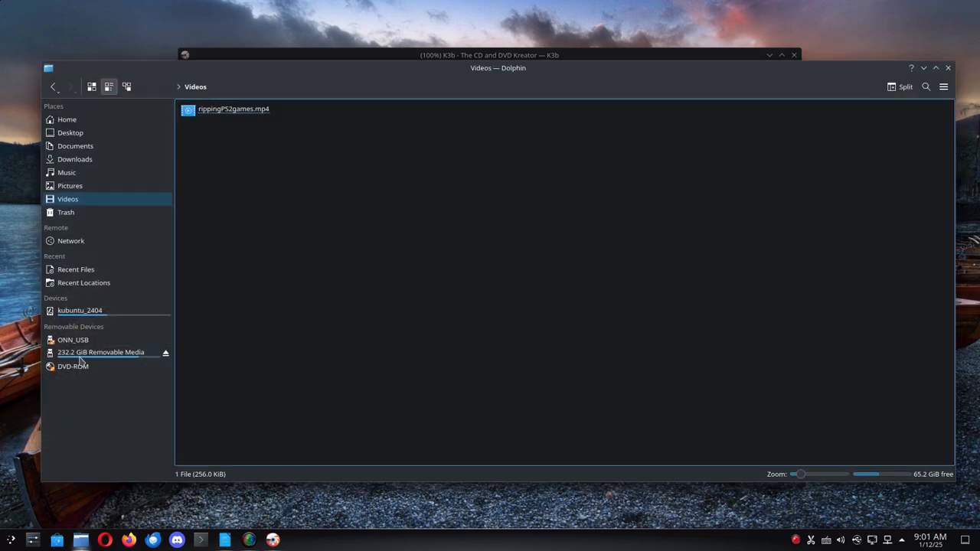
click(80, 355)
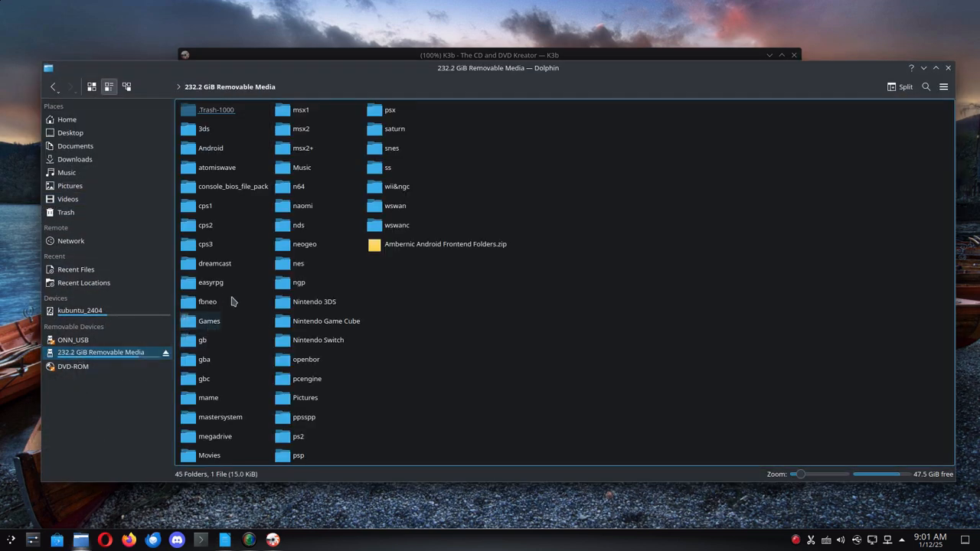
double_click(297, 438)
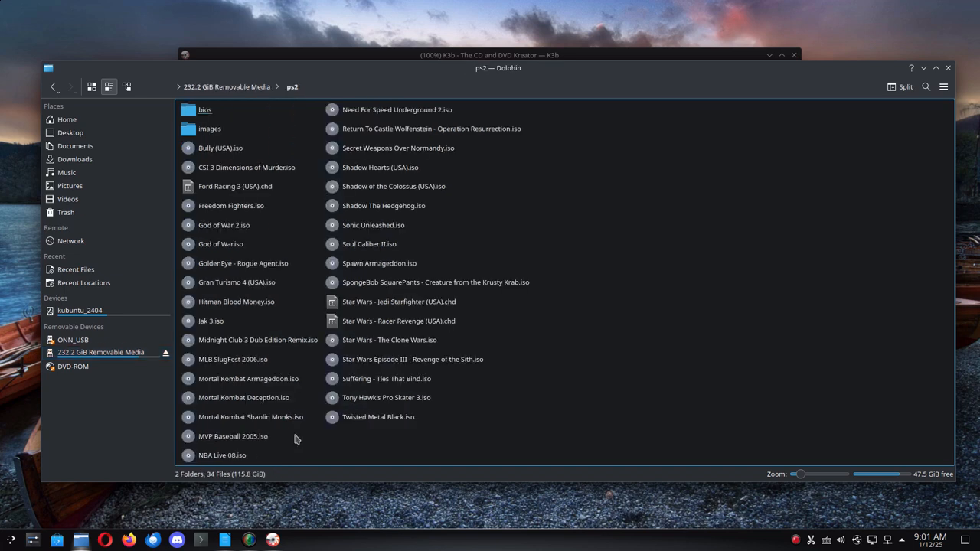
right_click(351, 249)
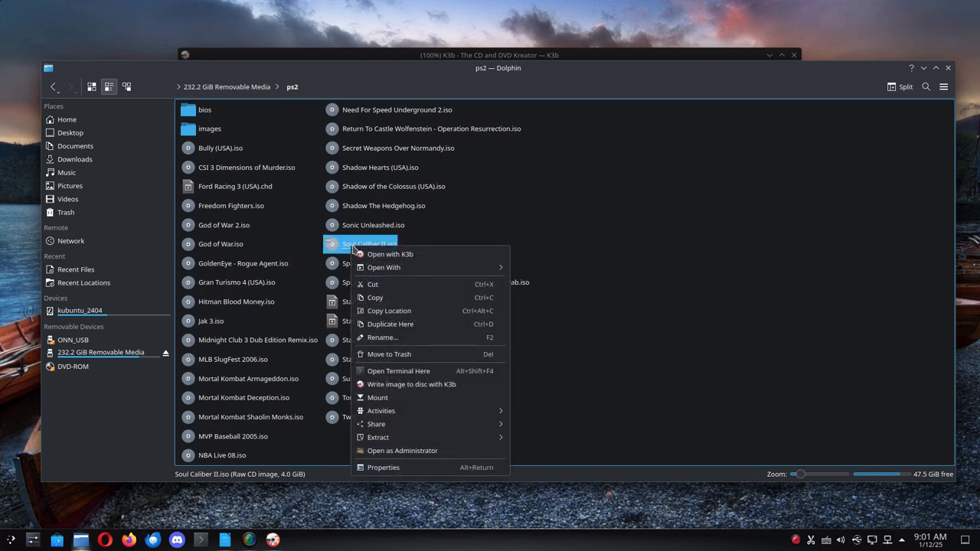
click(420, 468)
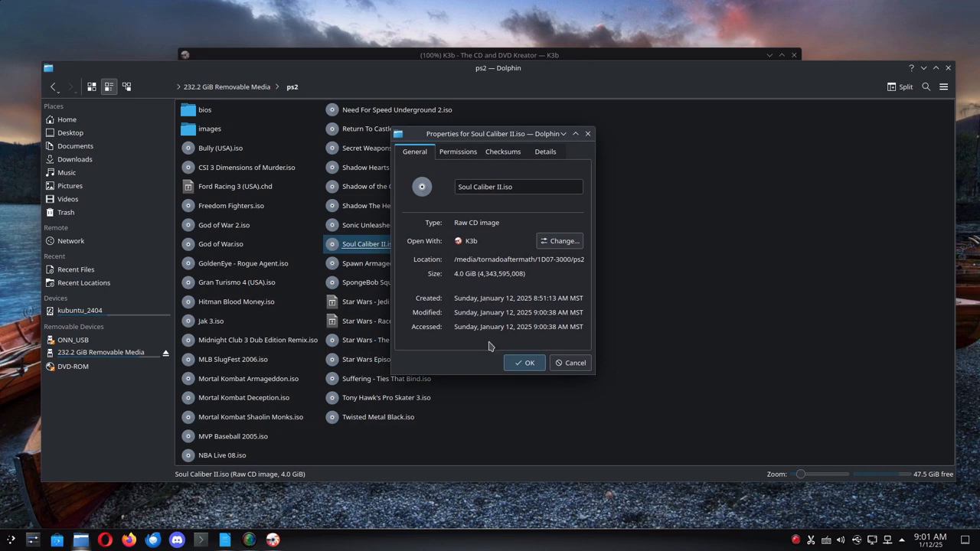
click(524, 364)
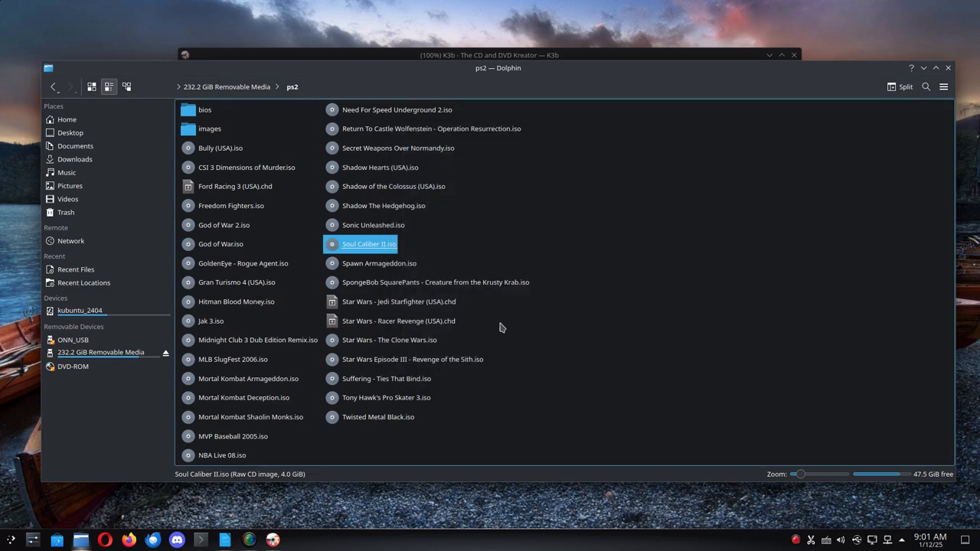
Step: Try to eject the 232.2 GiB removable media from the file manager's device list
click(166, 357)
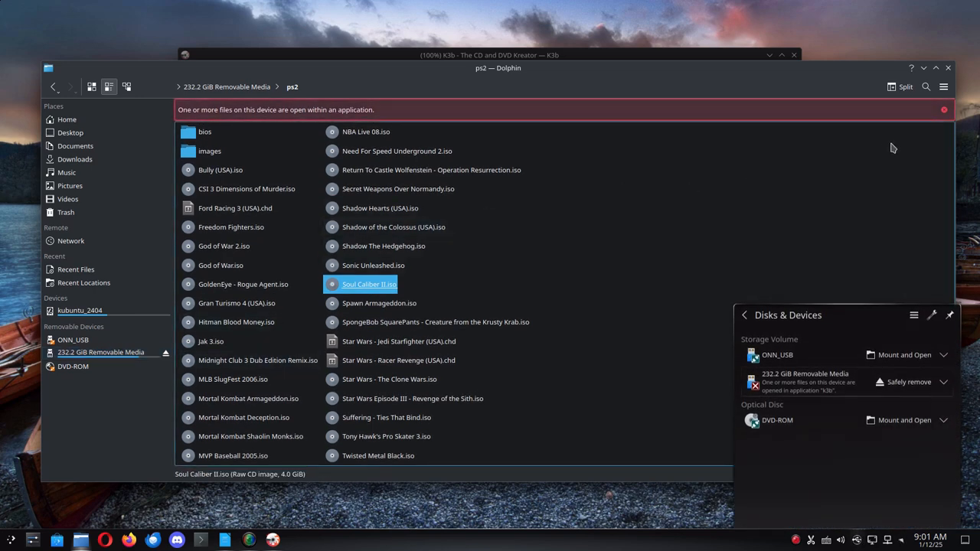
click(943, 111)
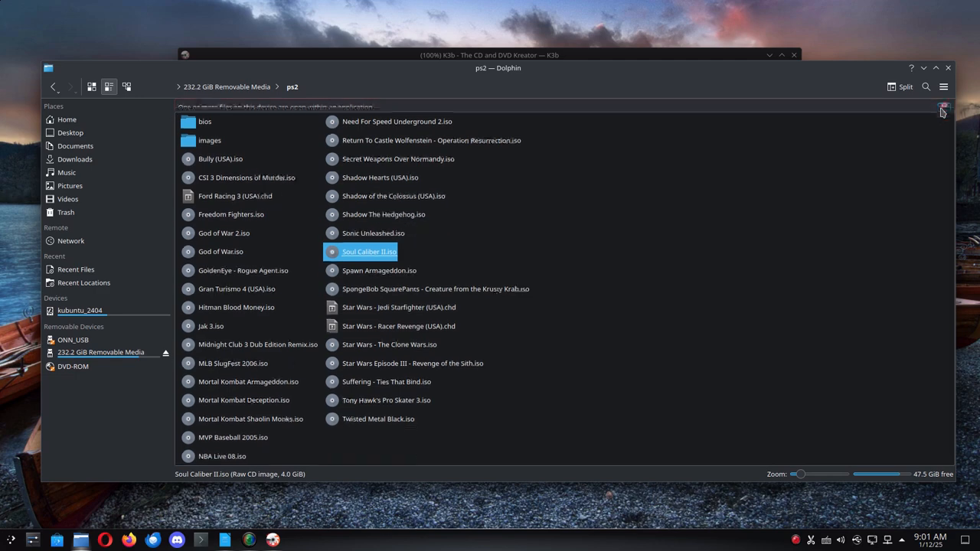
Step: Close the file manager and K3b's image creation report, and safely remove the 232.2 GiB removable media
click(948, 70)
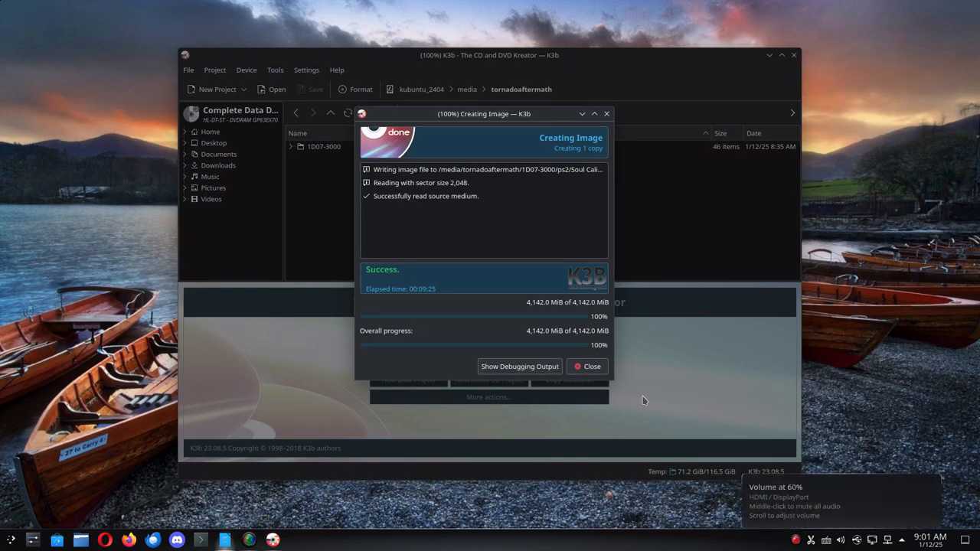
click(588, 367)
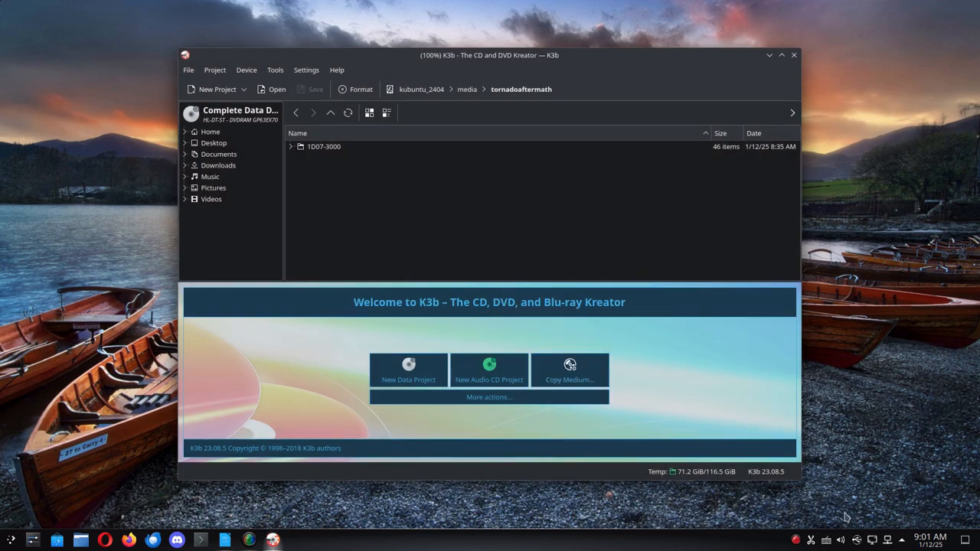
click(857, 540)
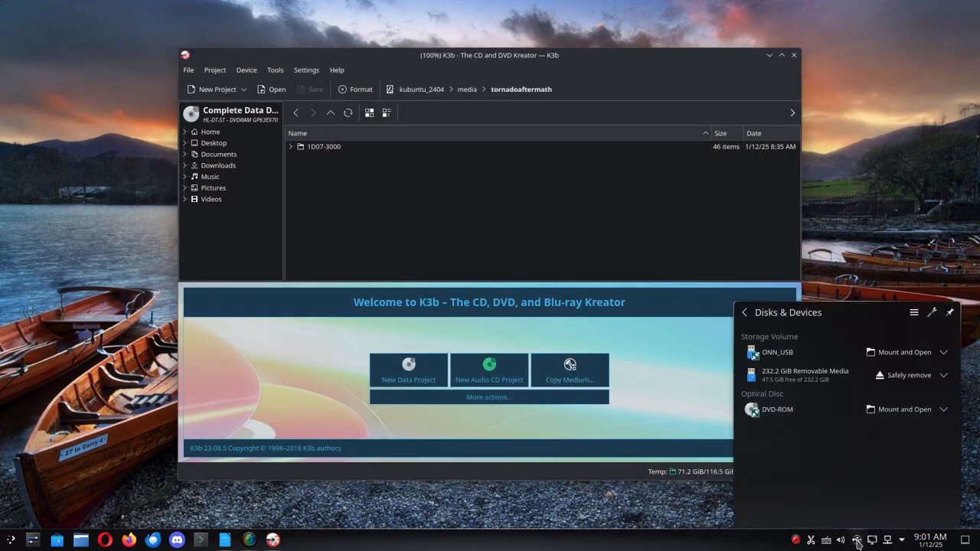
click(919, 378)
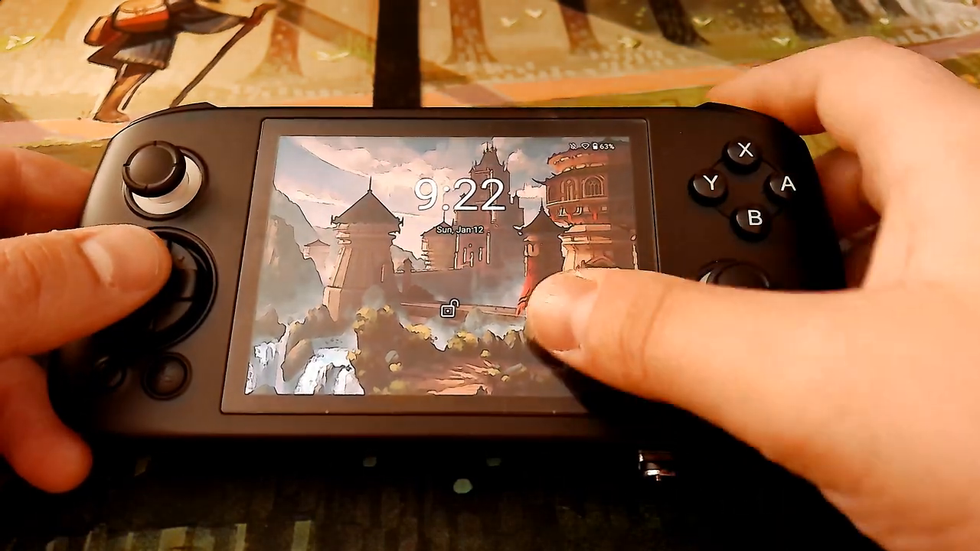
drag(536, 317, 536, 169)
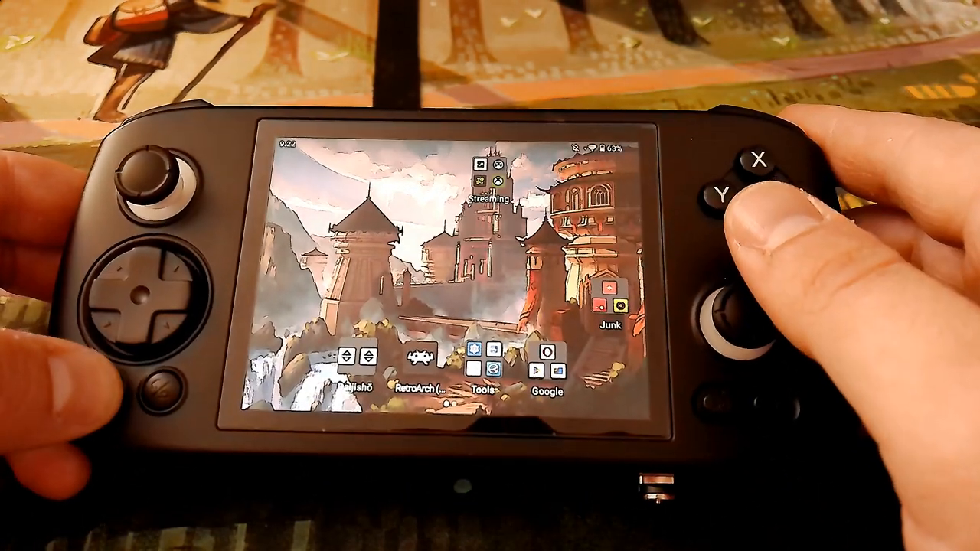
key(Home)
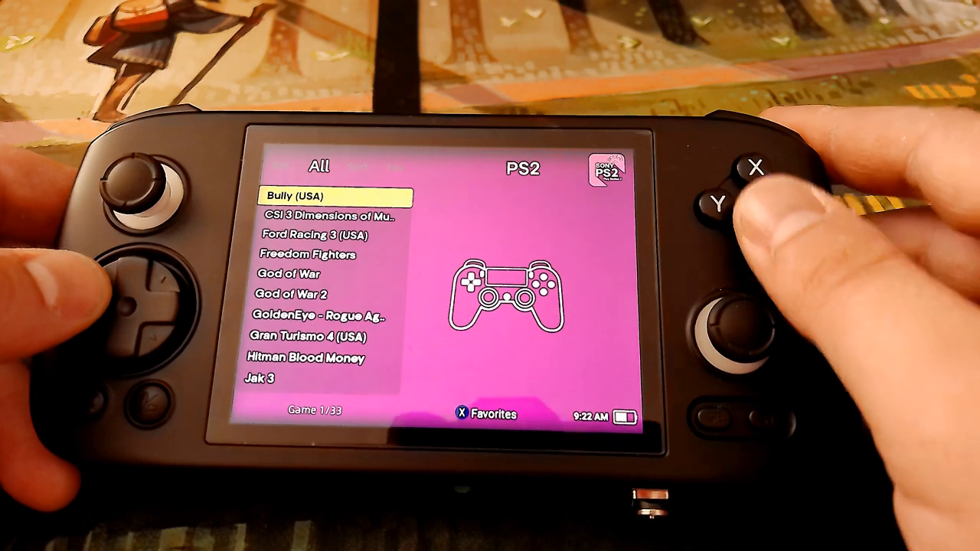
key(Escape)
key(Left)
key(Right)
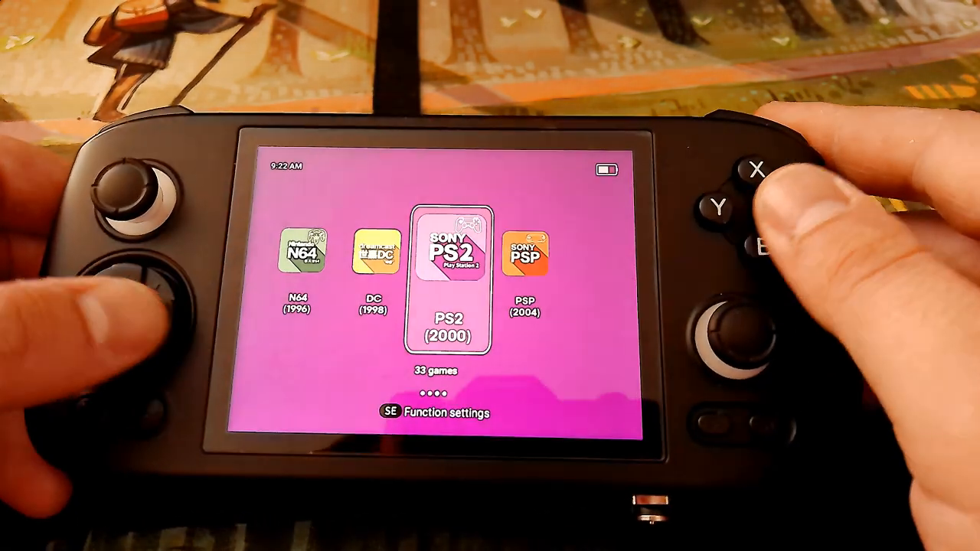
key(Return)
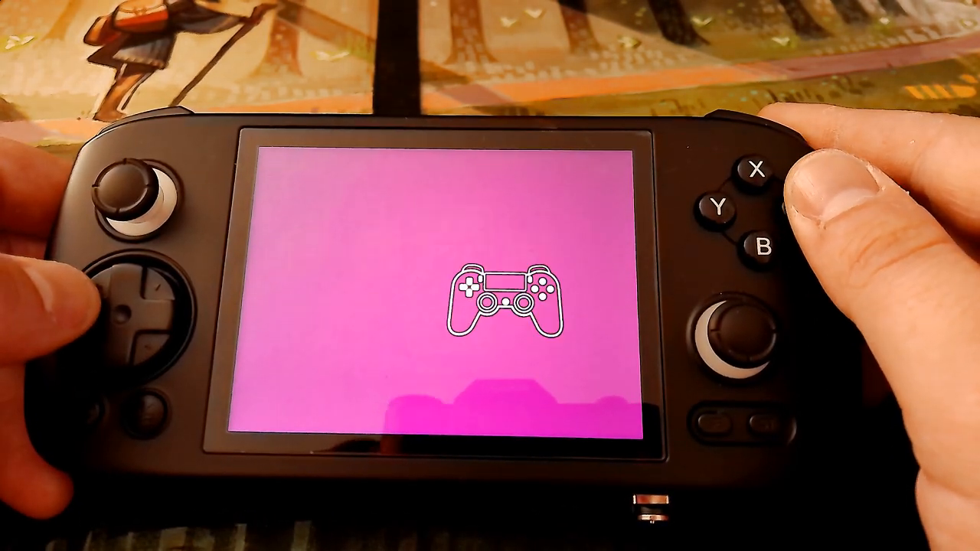
key(Escape)
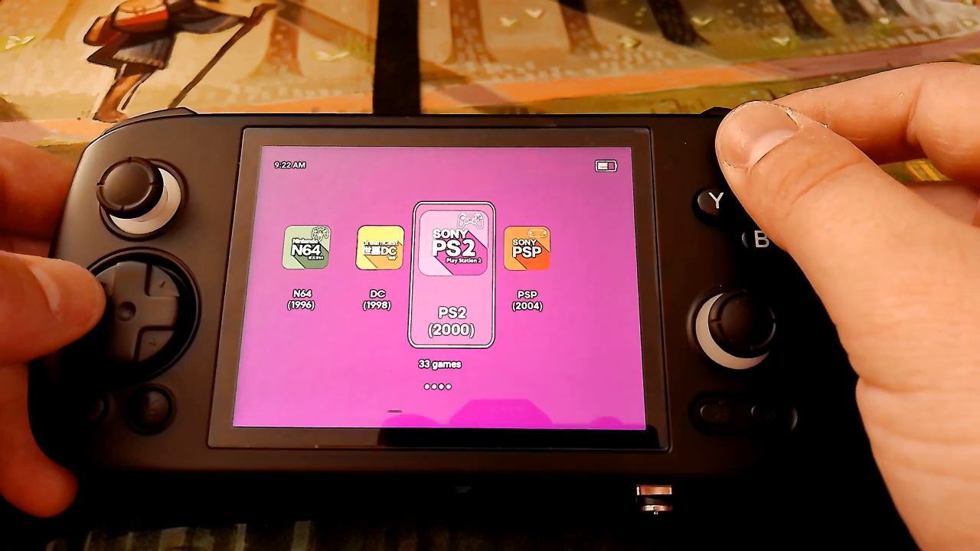
key(x)
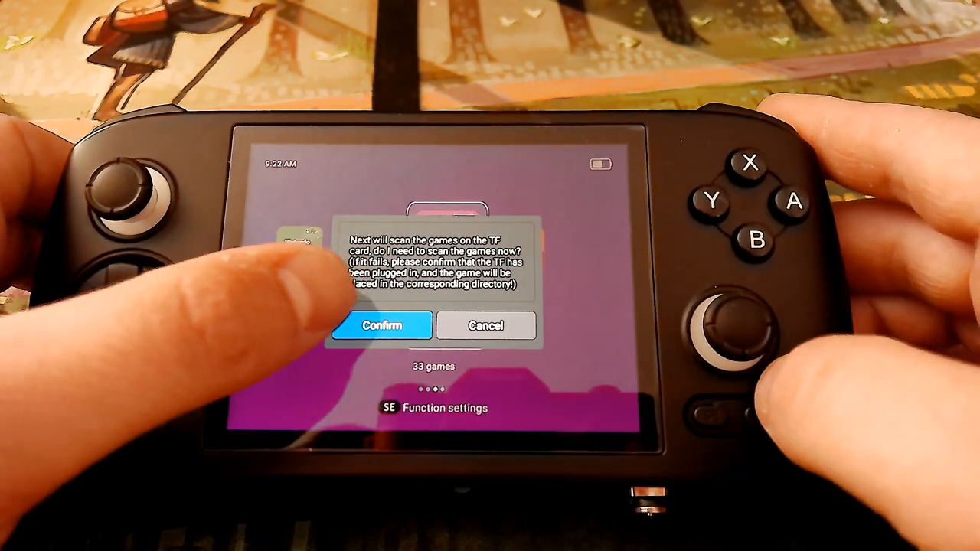
click(382, 325)
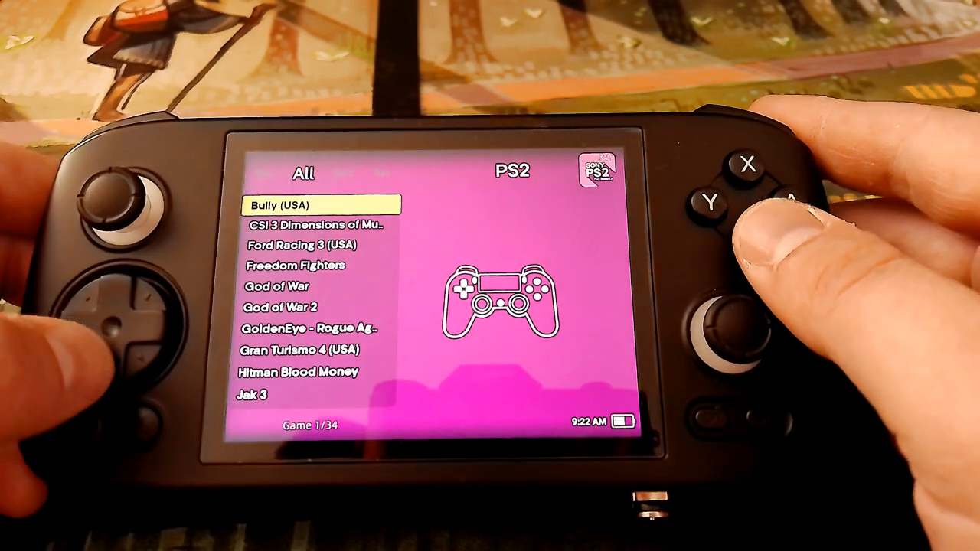
key(Down)
key(Down)
key(Down)
key(Down)
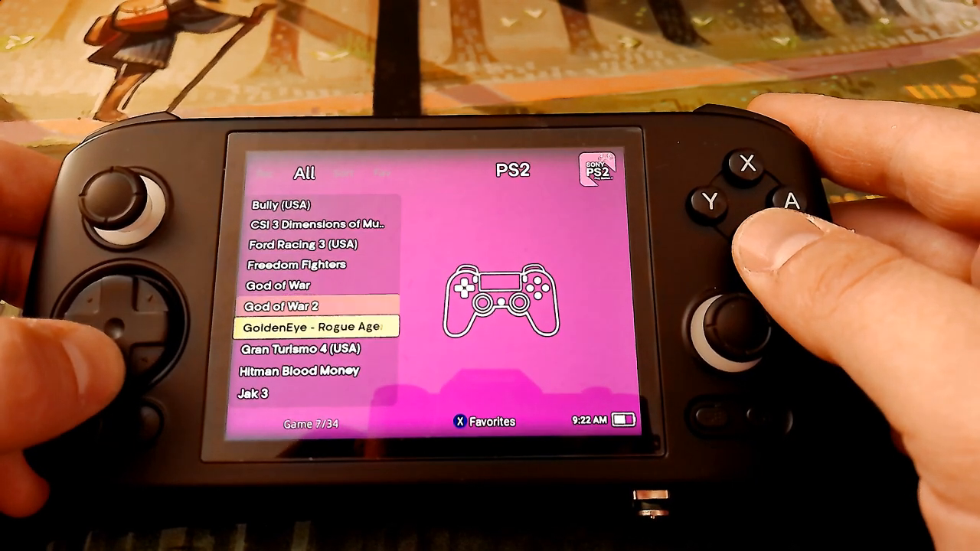
key(Down)
key(Down)
key(Down)
key(Down)
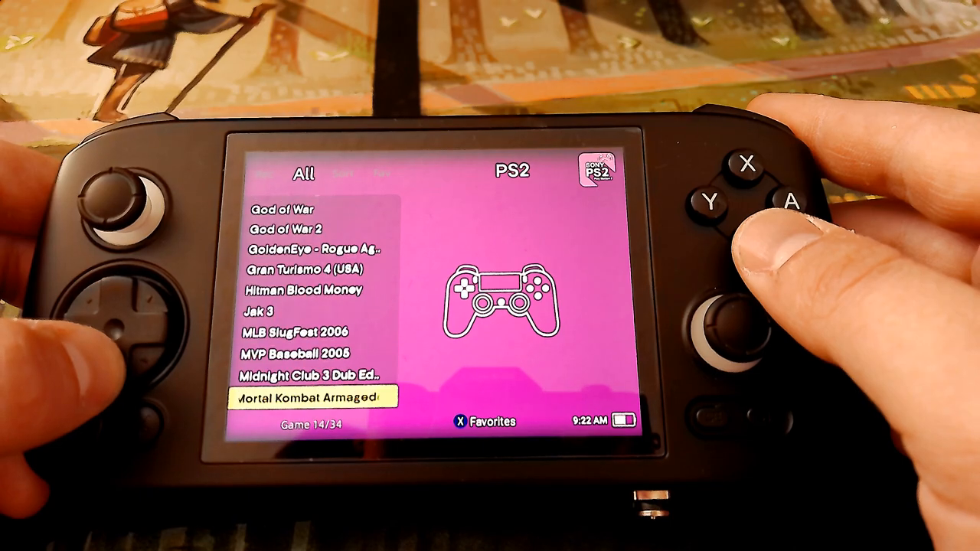
key(Down)
key(Down)
key(Down)
key(Down)
key(Down)
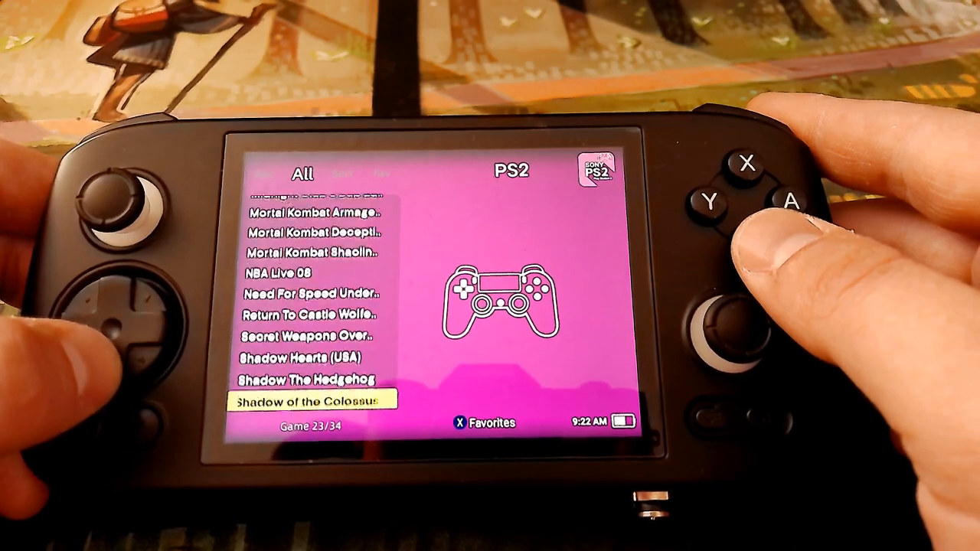
key(Down)
key(Down)
key(Up)
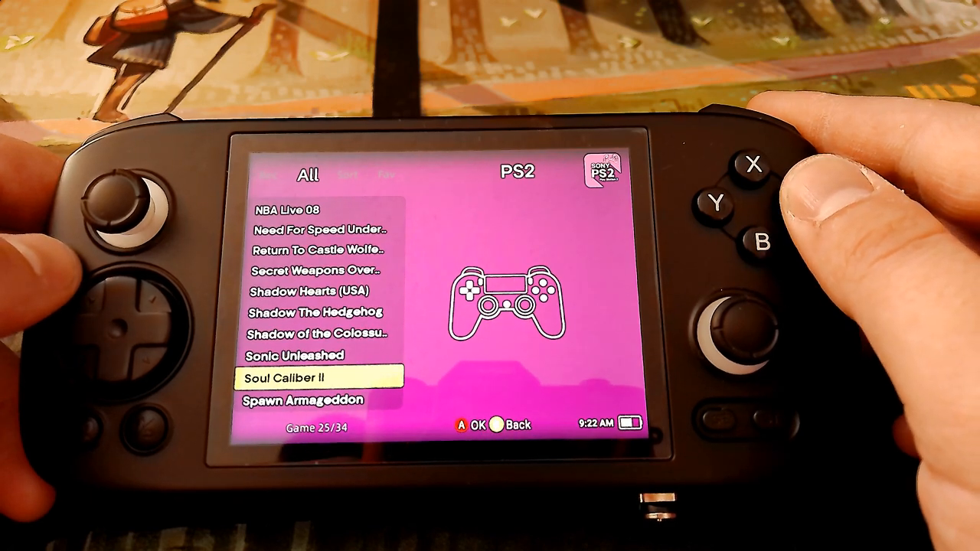
key(Return)
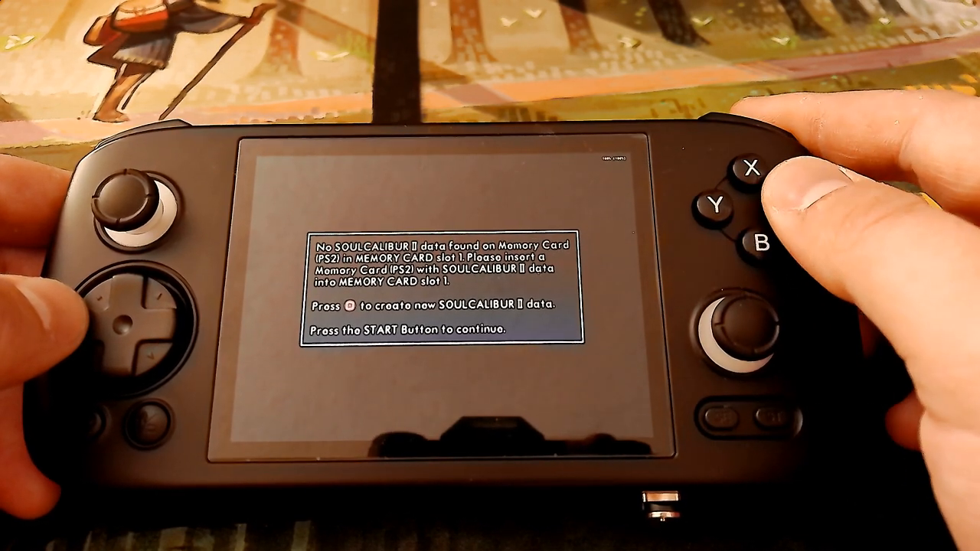
key(Return)
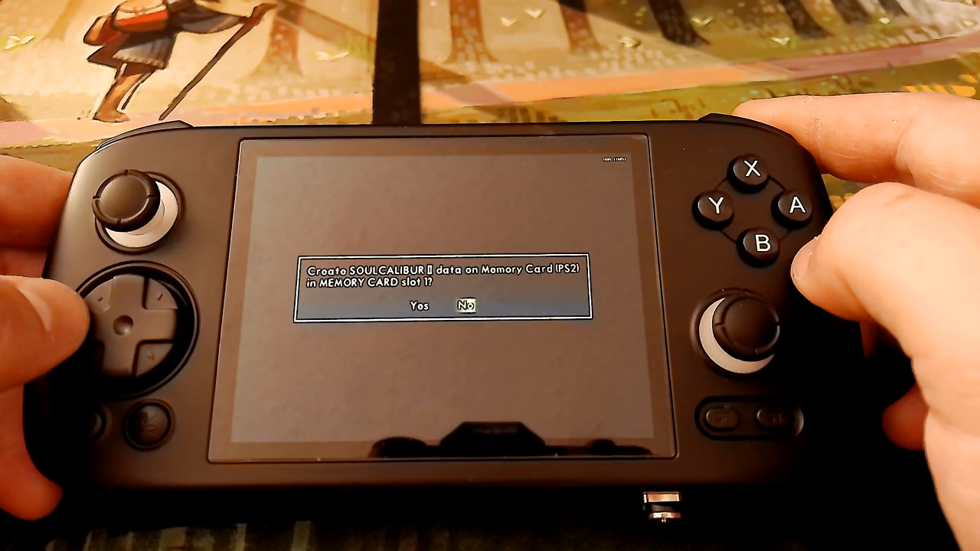
key(Left)
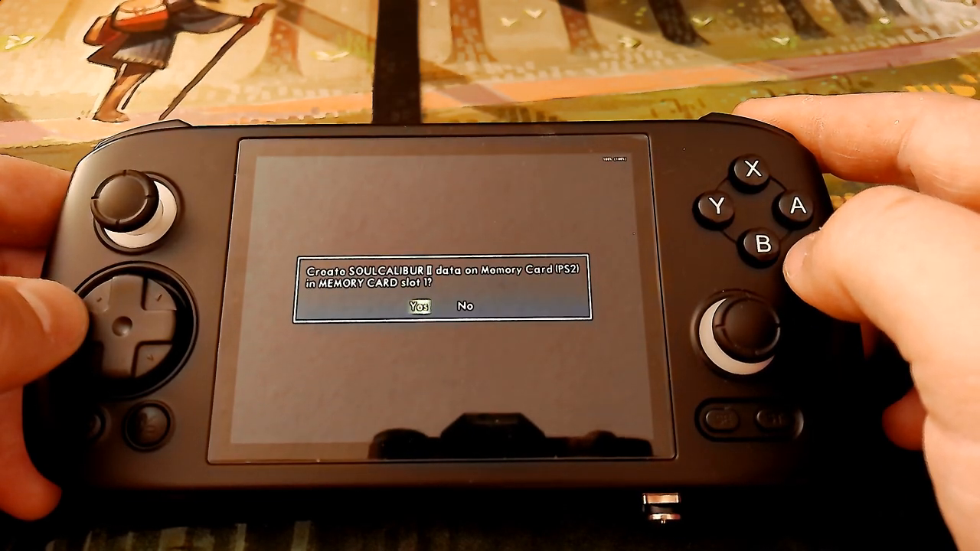